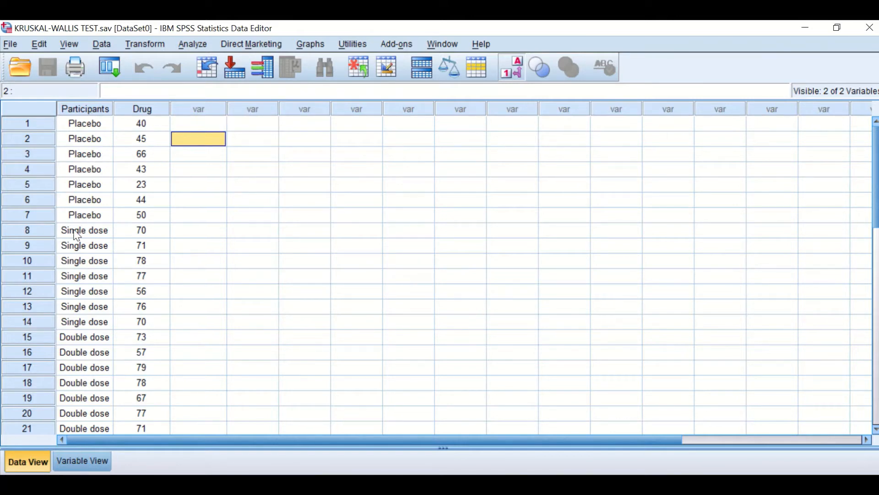
# Open the legacy nonparametric test for K independent samples, reset its settings and keep Kruskal-Wallis H as the test type
pyautogui.click(200, 47)
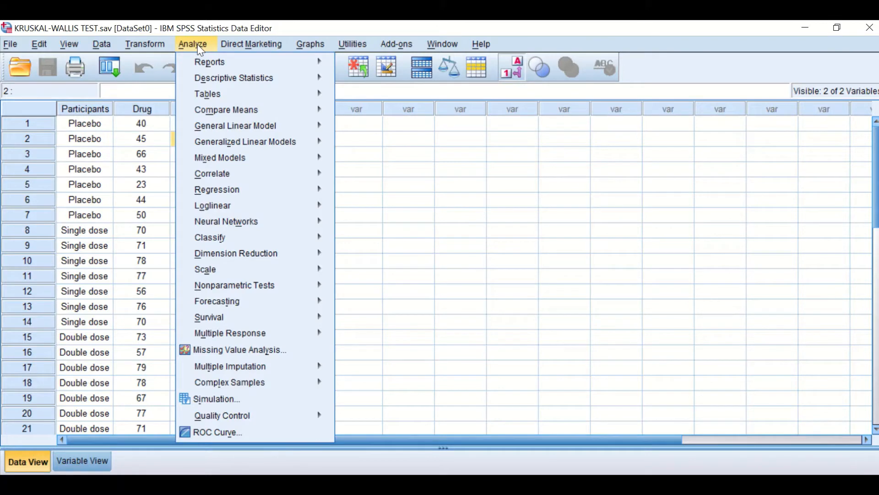
pyautogui.moveTo(210, 285)
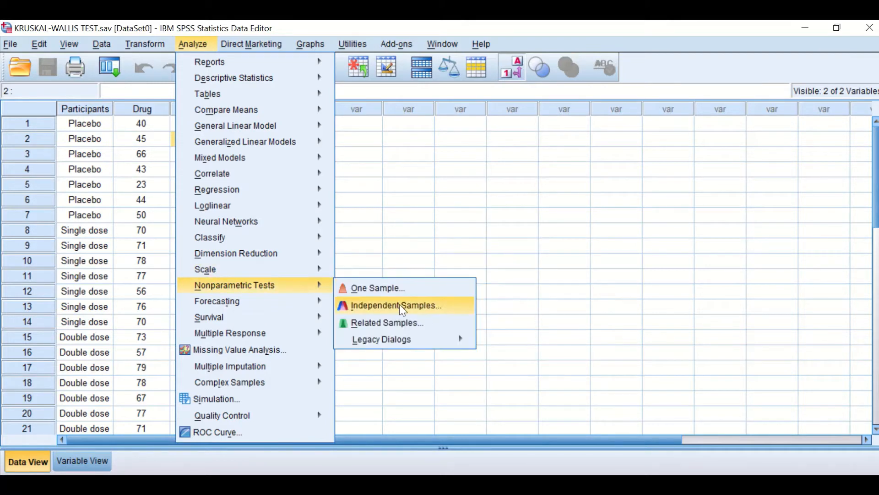
pyautogui.moveTo(430, 339)
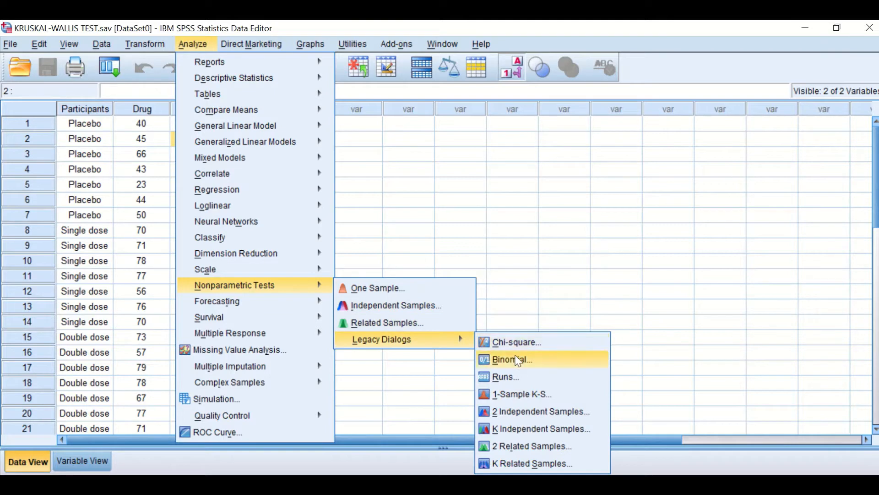
pyautogui.click(521, 431)
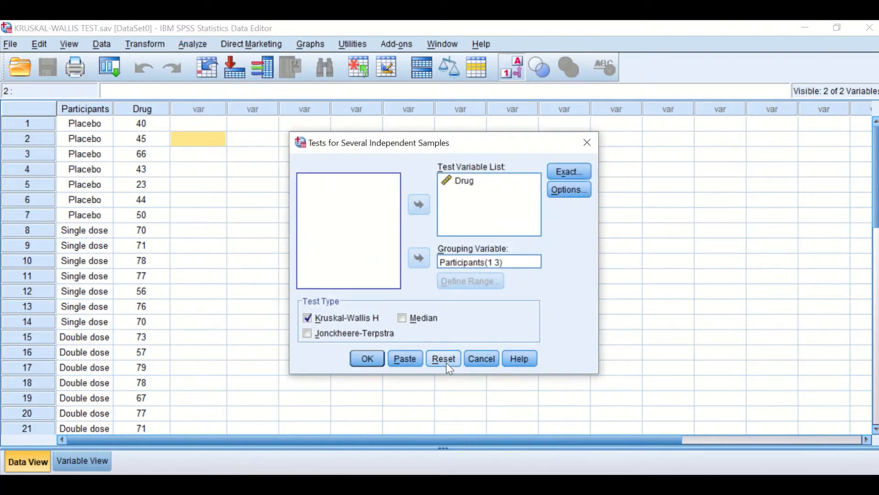
pyautogui.click(447, 362)
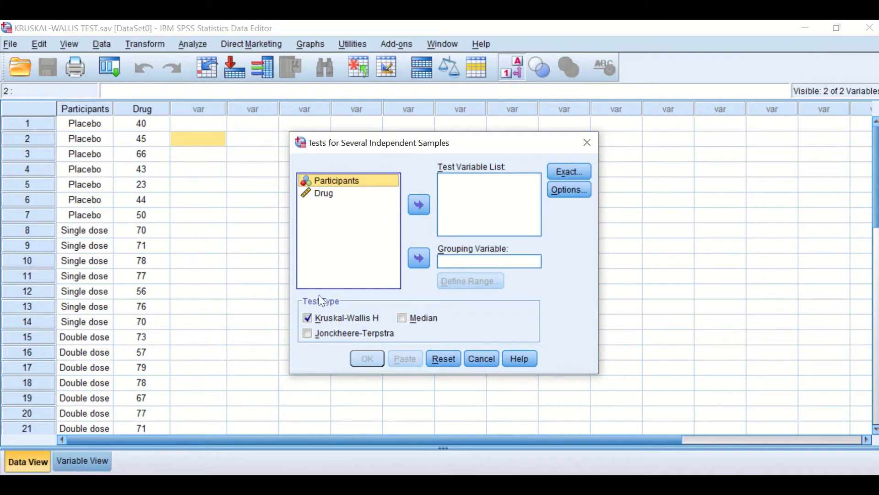
pyautogui.click(309, 318)
pyautogui.click(308, 318)
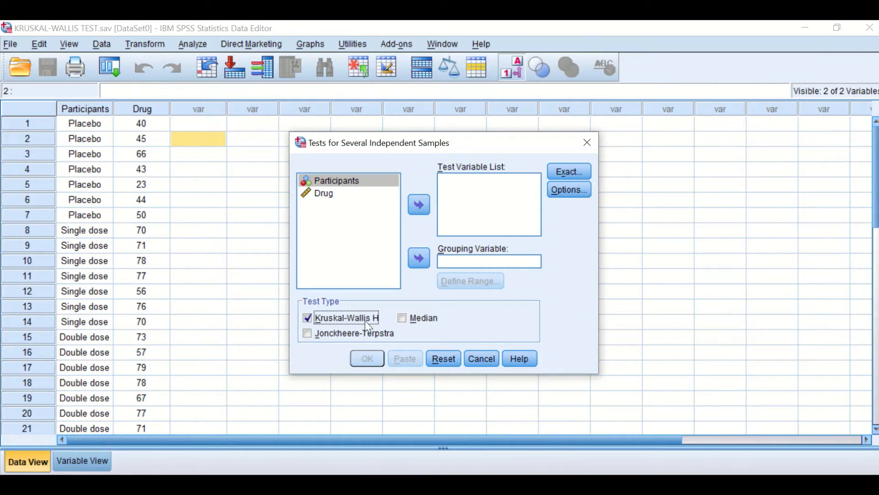
# Assign Drug as the test variable and Participants as the grouping variable for the Kruskal-Wallis test
pyautogui.click(331, 197)
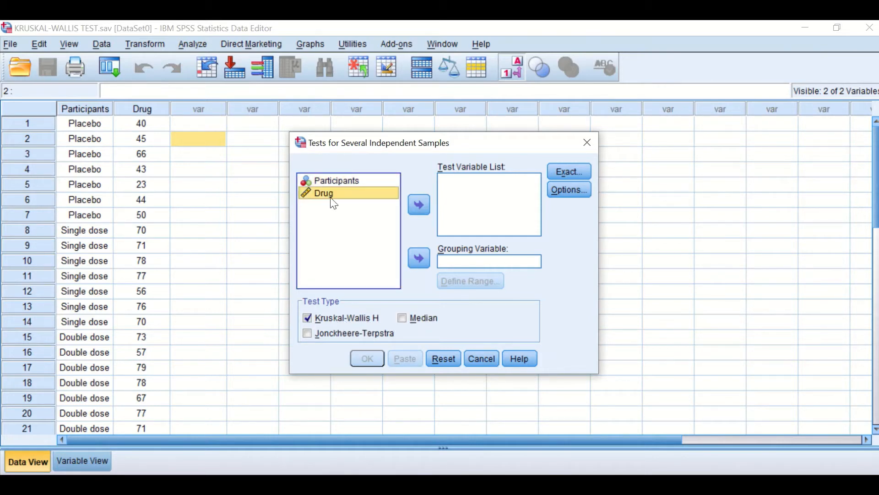
pyautogui.click(419, 208)
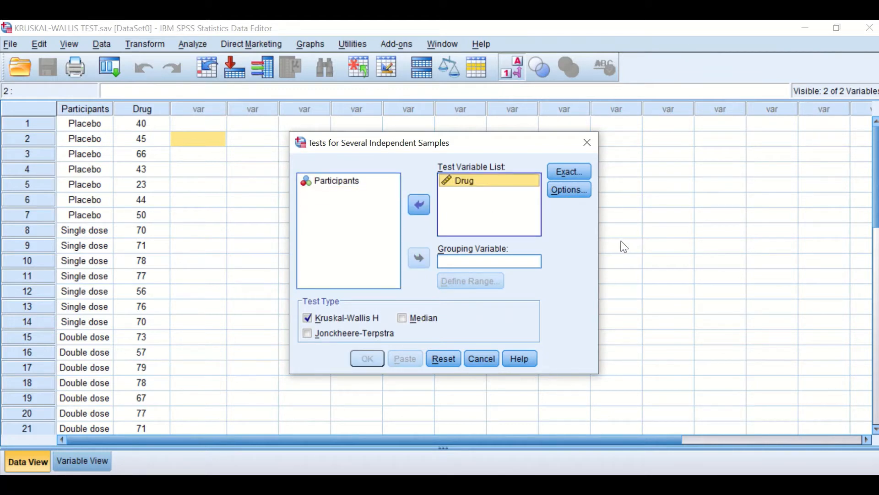
pyautogui.click(336, 182)
pyautogui.click(419, 259)
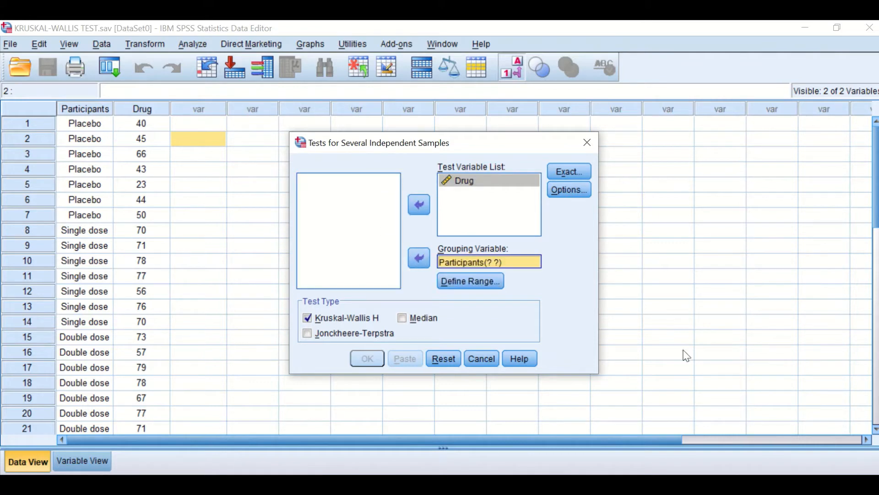
# Define the Participants grouping range with a minimum of 1 and a maximum of 3
pyautogui.click(474, 284)
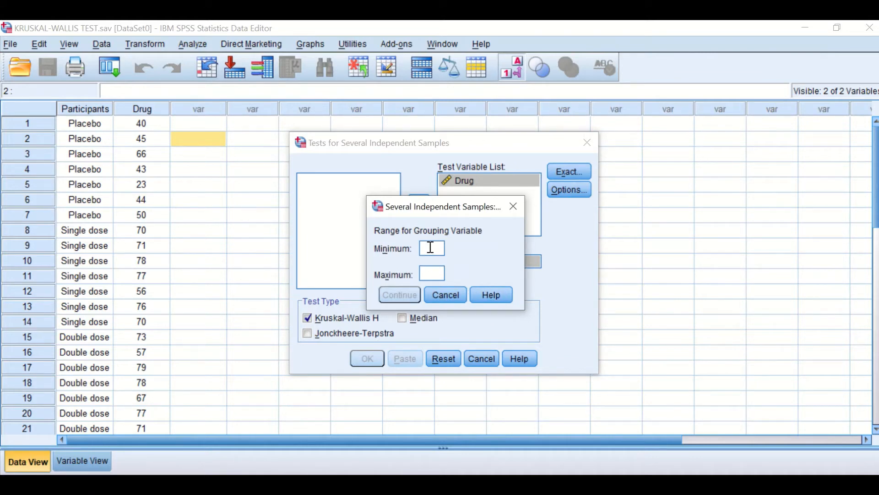
pyautogui.write('1')
pyautogui.click(433, 275)
pyautogui.write('3')
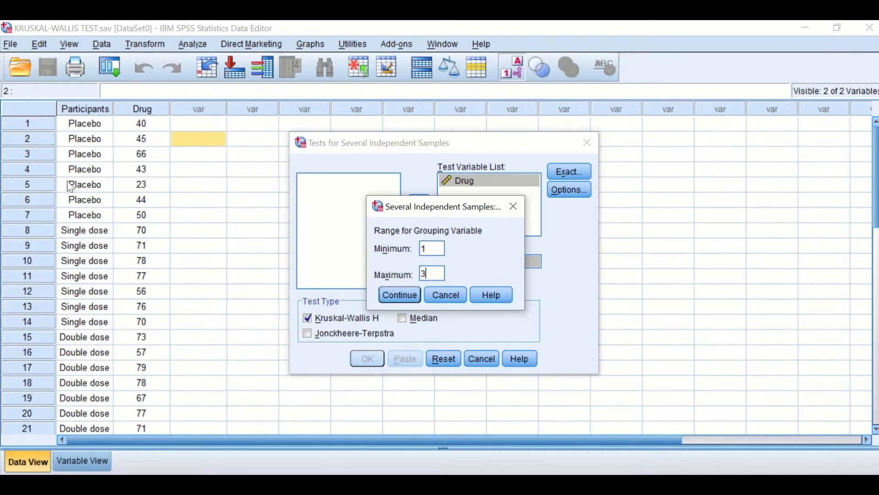
pyautogui.click(400, 295)
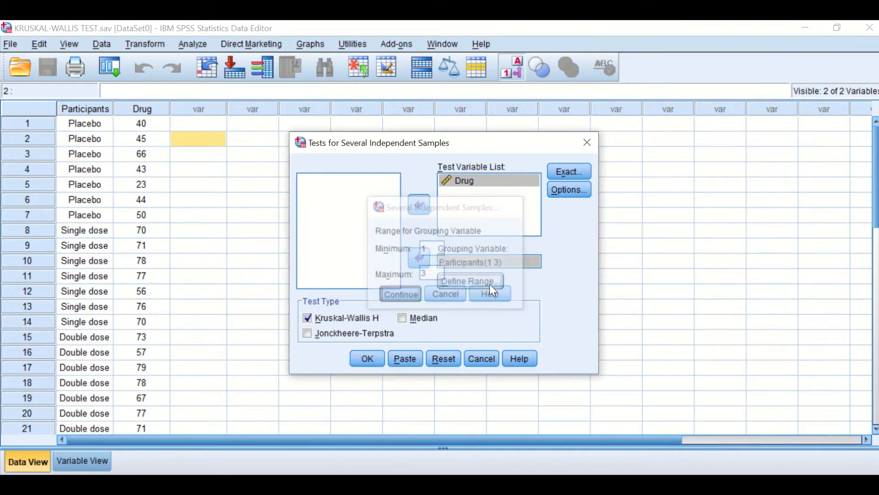
# Run the Kruskal-Wallis test with the Asymptotic only method and Descriptive statistics included
pyautogui.click(559, 171)
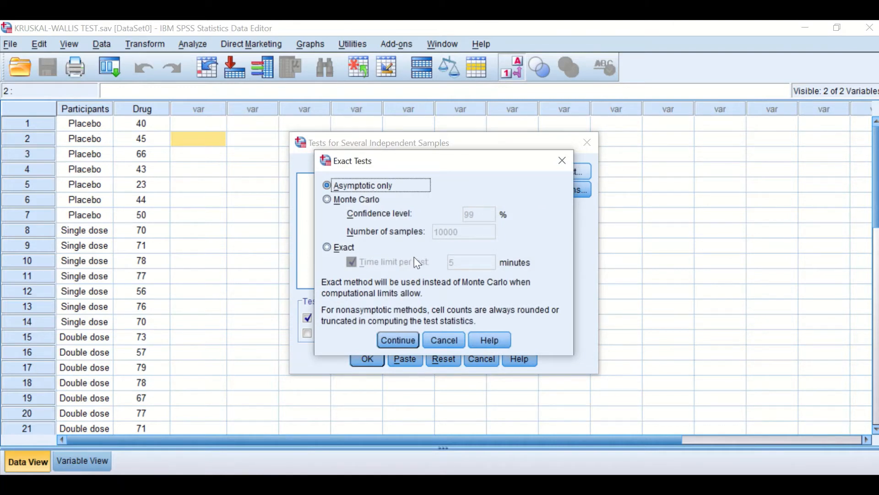
pyautogui.click(392, 342)
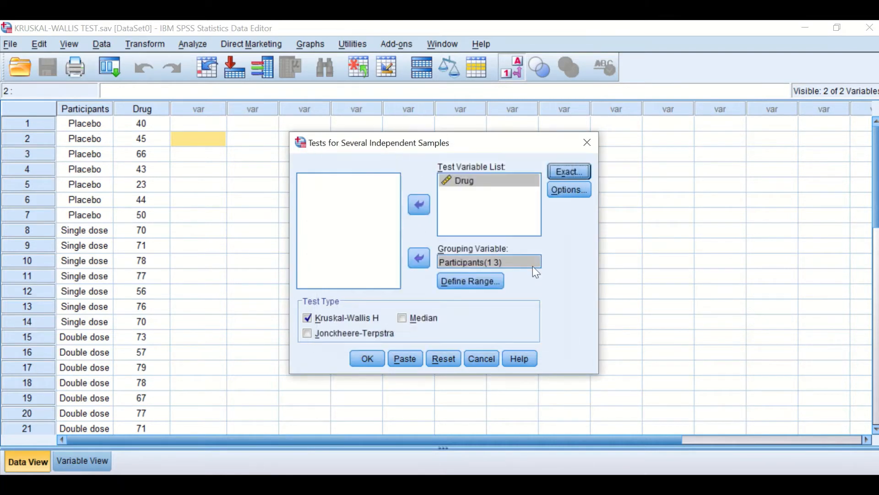
pyautogui.click(569, 190)
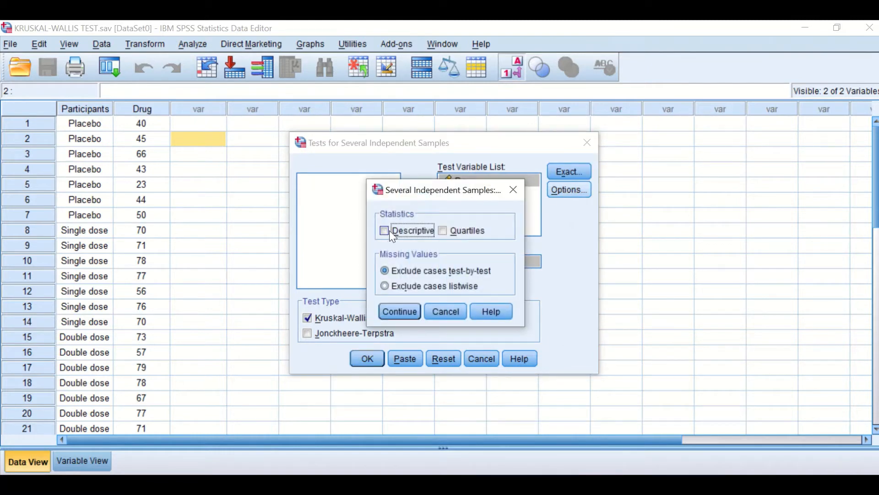
pyautogui.click(389, 231)
pyautogui.click(396, 310)
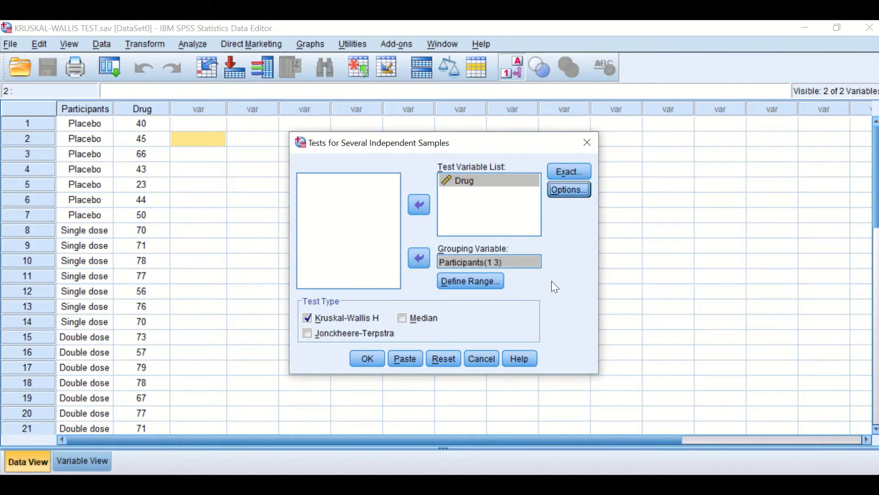
pyautogui.click(369, 352)
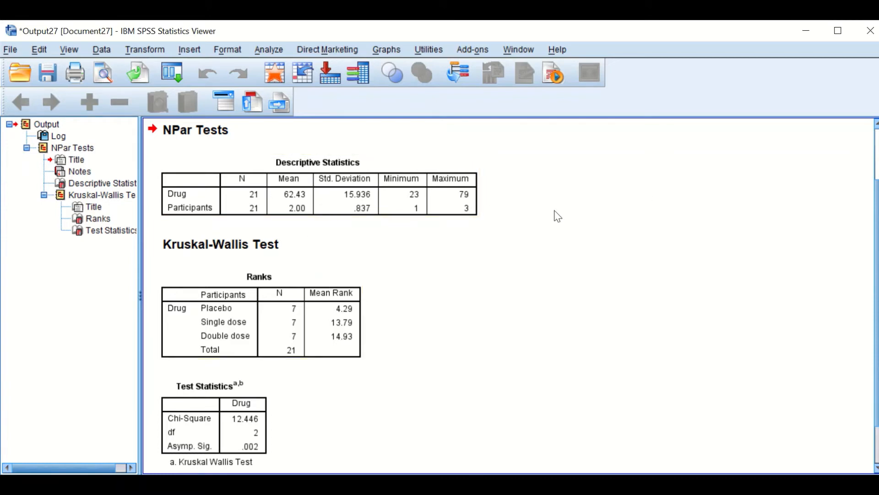
# Examine the descriptive statistics, mean ranks and test statistics in the Kruskal-Wallis output
pyautogui.scroll(-2, 429, 309)
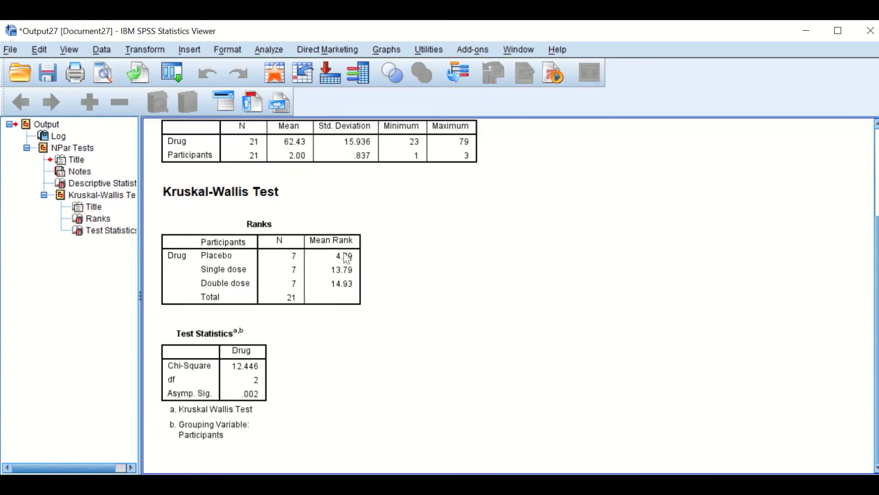
pyautogui.scroll(2, 345, 204)
pyautogui.scroll(-2, 389, 270)
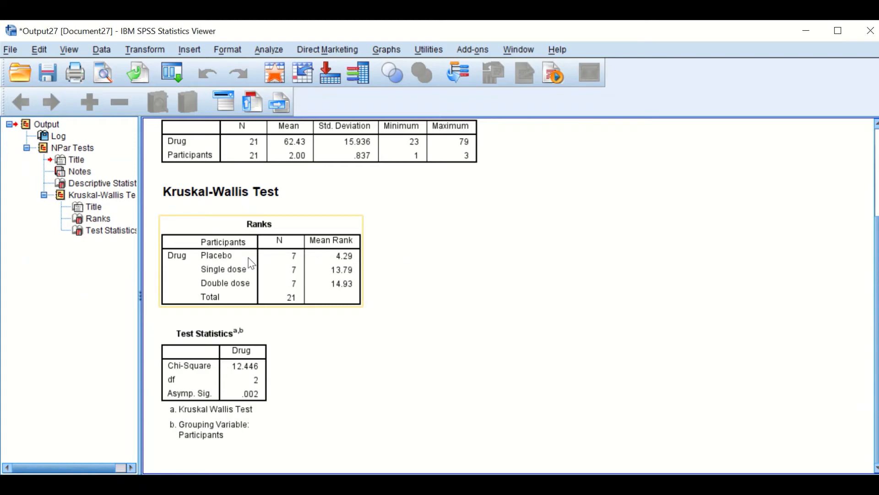
pyautogui.click(375, 235)
pyautogui.click(328, 246)
# Open the legacy nonparametric test for 2 independent samples, reset its settings and keep Mann-Whitney U as the test type
pyautogui.click(268, 48)
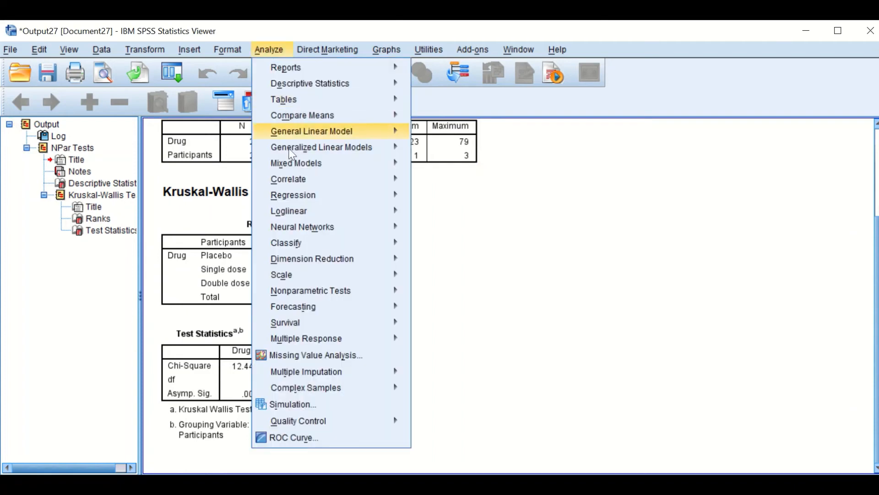
pyautogui.moveTo(313, 295)
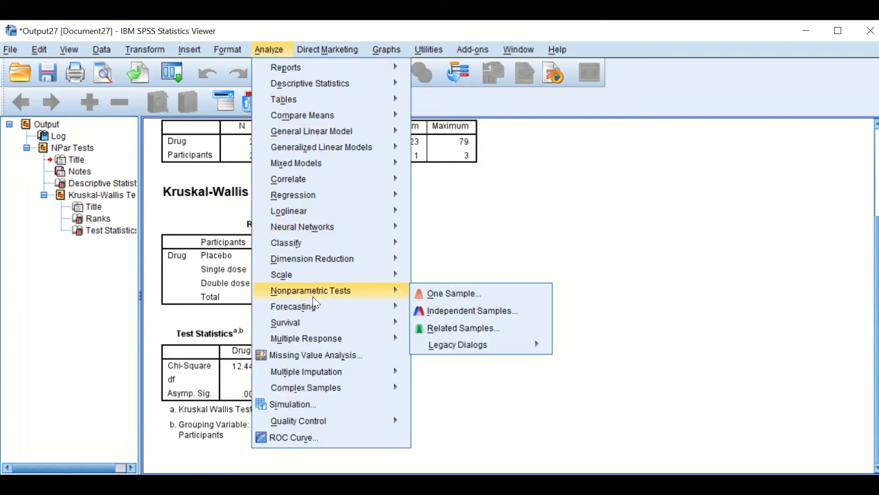
pyautogui.moveTo(502, 350)
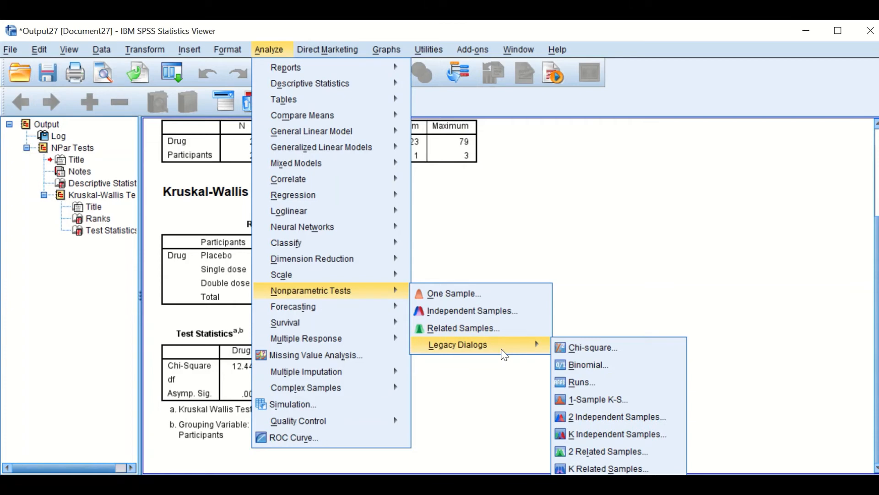
pyautogui.click(595, 416)
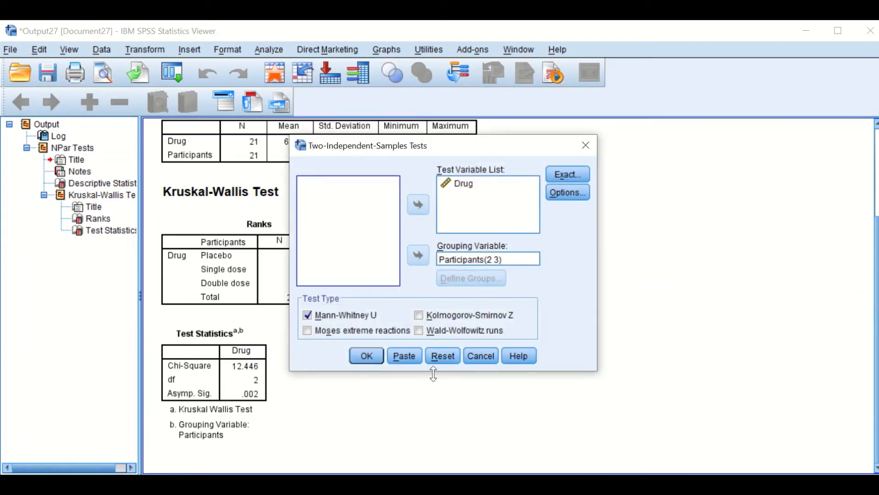
pyautogui.click(440, 359)
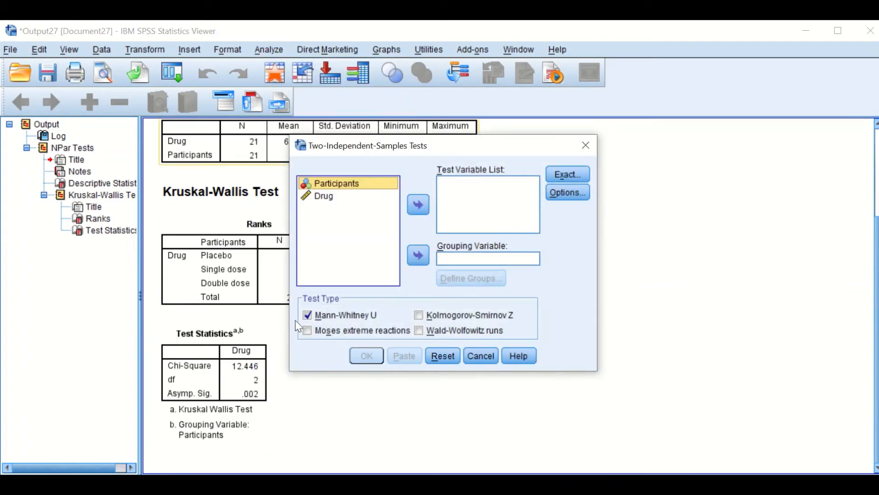
pyautogui.click(308, 316)
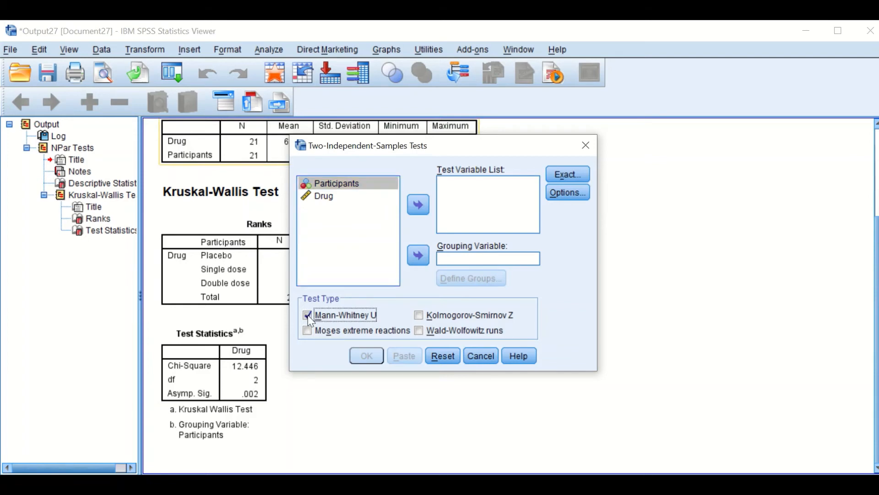
# Assign Drug as the test variable and Participants as the grouping variable for the Mann-Whitney test
pyautogui.click(328, 197)
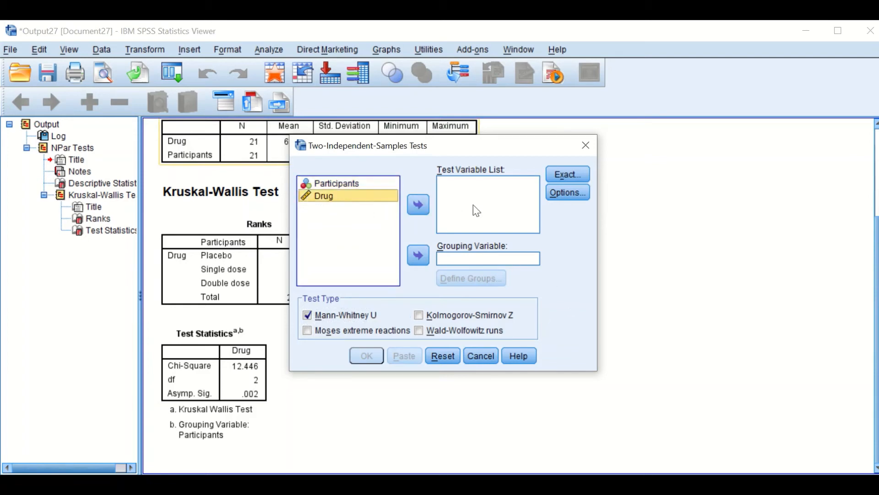
pyautogui.click(418, 205)
pyautogui.click(329, 183)
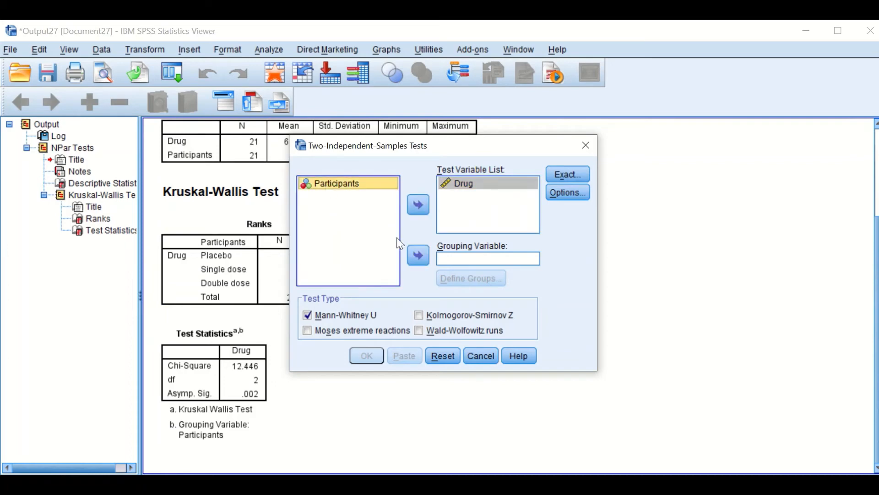
pyautogui.click(418, 255)
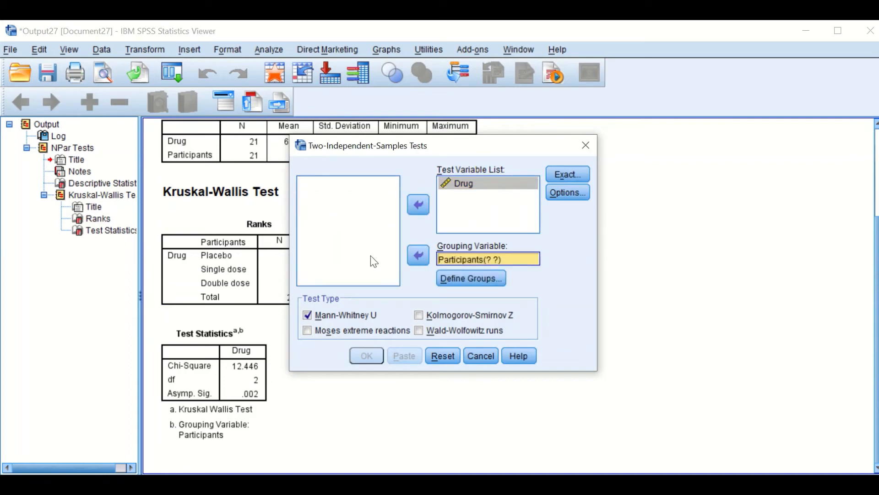
# Define the Participants groups for comparison as 1 for Group 1 and 2 for Group 2
pyautogui.click(472, 279)
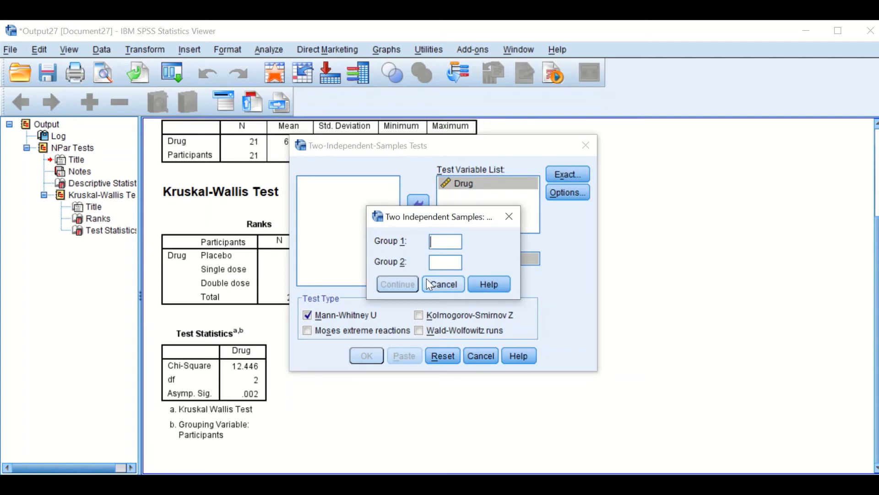
pyautogui.click(438, 236)
pyautogui.write('2')
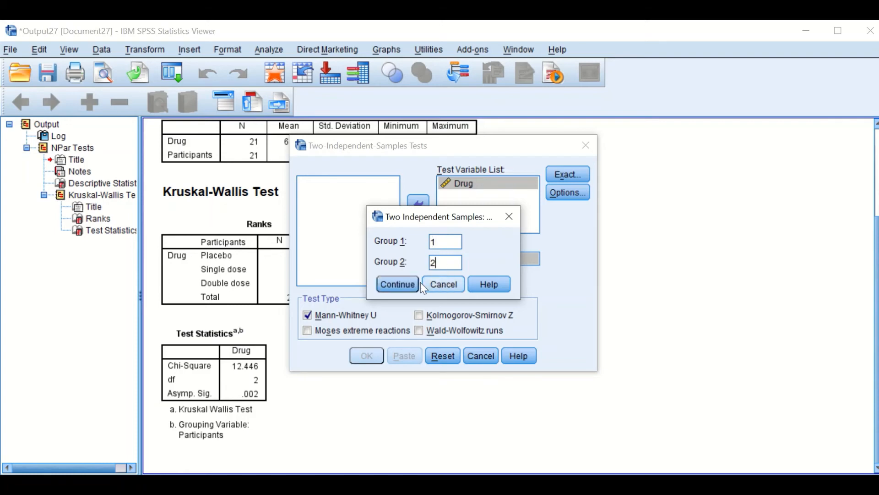
pyautogui.click(408, 285)
# Run the Mann-Whitney U test with the Asymptotic only method and Descriptive statistics, and view its output
pyautogui.click(565, 170)
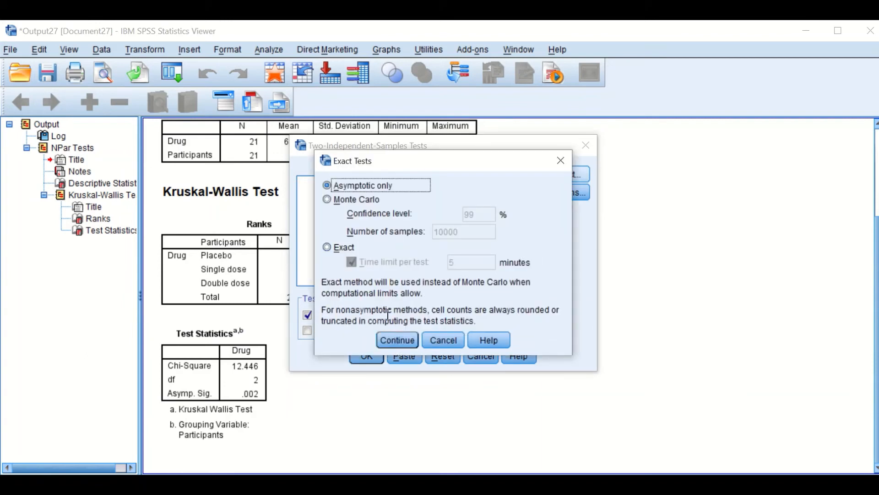
pyautogui.click(397, 339)
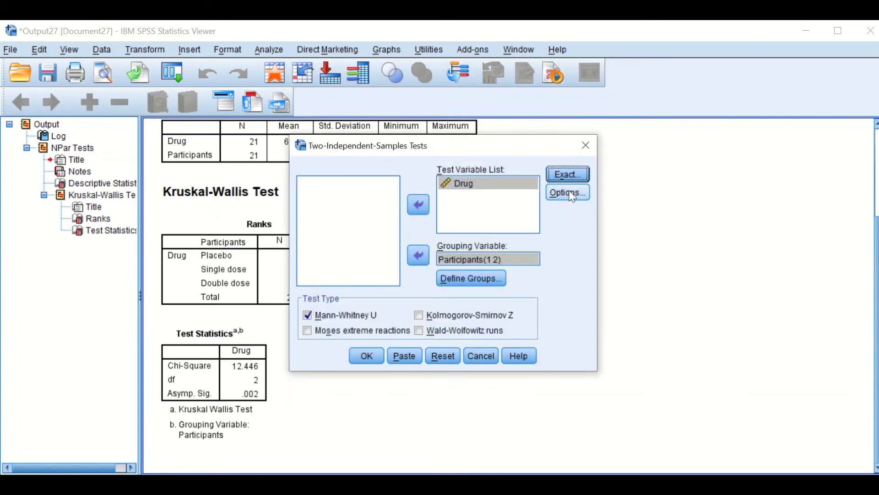
pyautogui.click(568, 193)
pyautogui.click(385, 230)
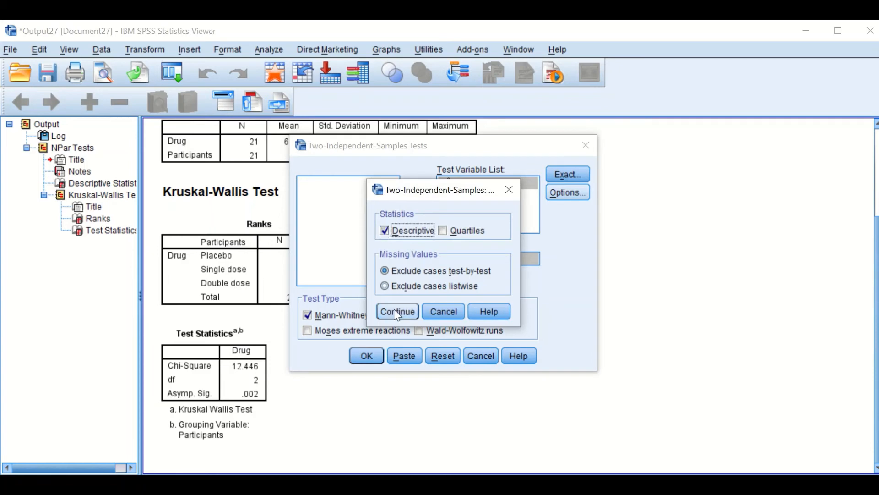
pyautogui.click(390, 310)
pyautogui.click(367, 356)
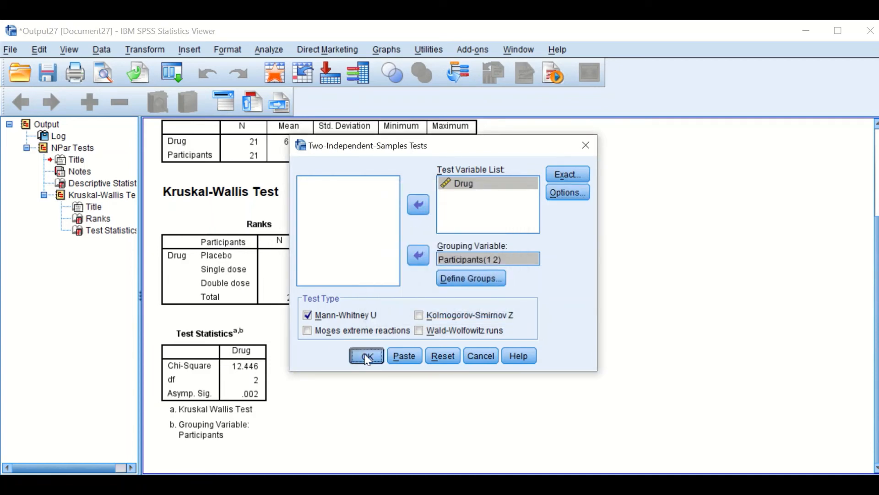
pyautogui.scroll(-3, 380, 311)
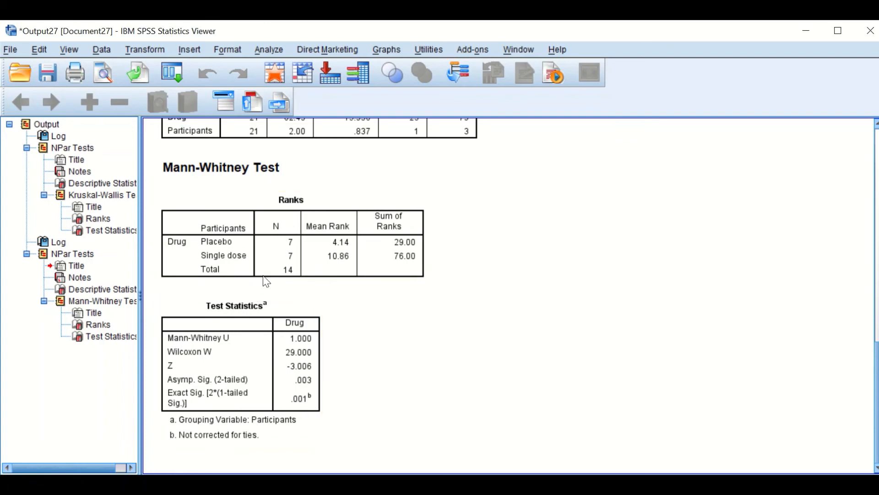
# Reopen the legacy 2 independent samples test, redefine the Participants comparison as groups 1 and 3, and run the Mann-Whitney U test
pyautogui.click(269, 50)
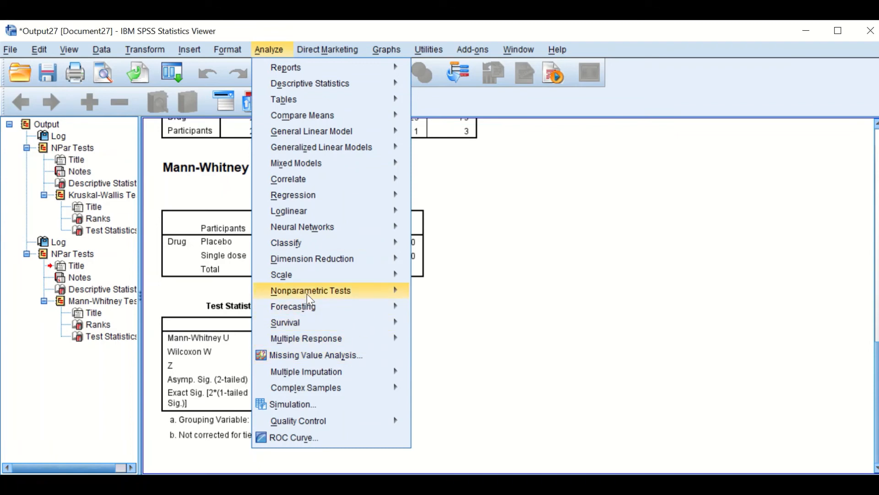
pyautogui.moveTo(310, 300)
pyautogui.moveTo(502, 348)
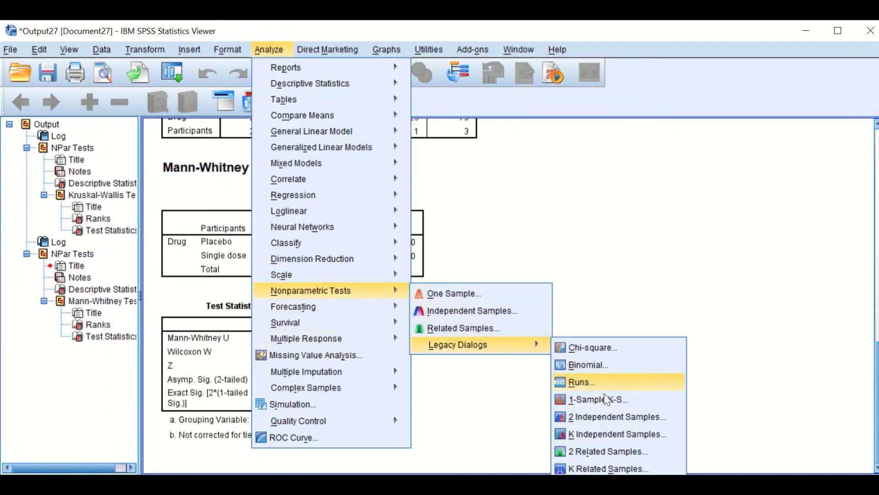
pyautogui.click(598, 417)
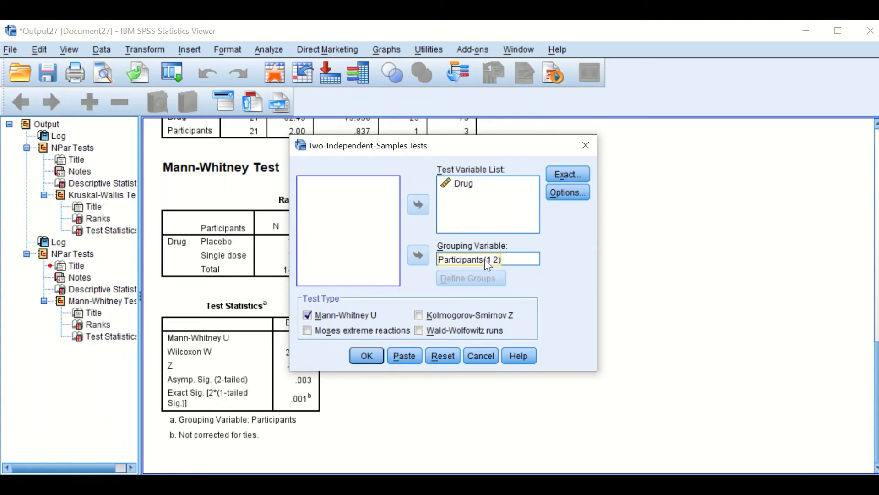
pyautogui.click(485, 259)
pyautogui.click(446, 278)
pyautogui.moveTo(442, 264); pyautogui.dragTo(424, 265)
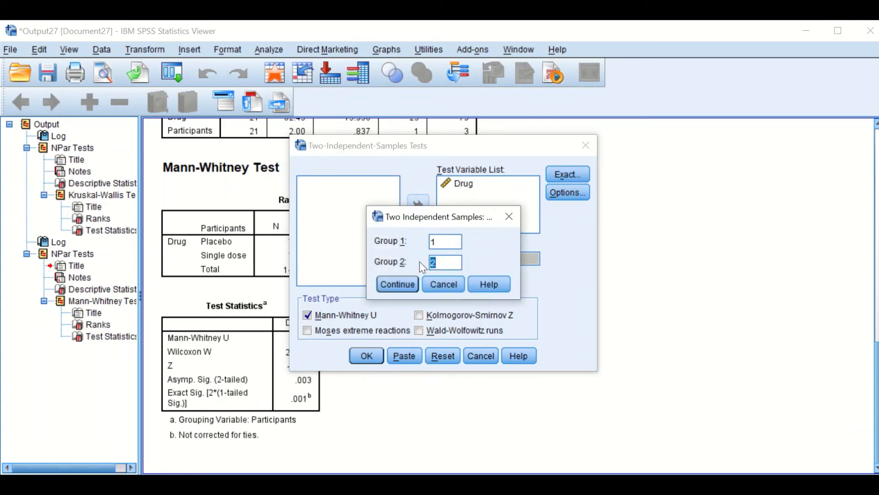
pyautogui.write('3')
pyautogui.click(412, 285)
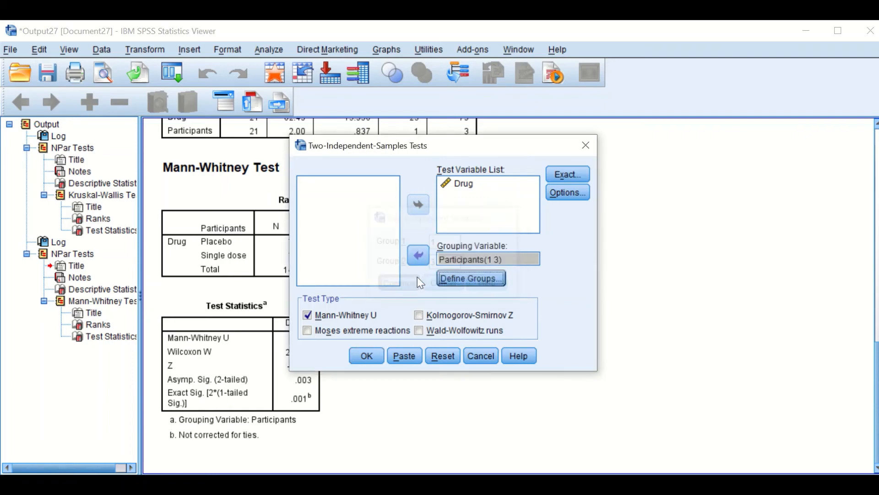
pyautogui.click(379, 357)
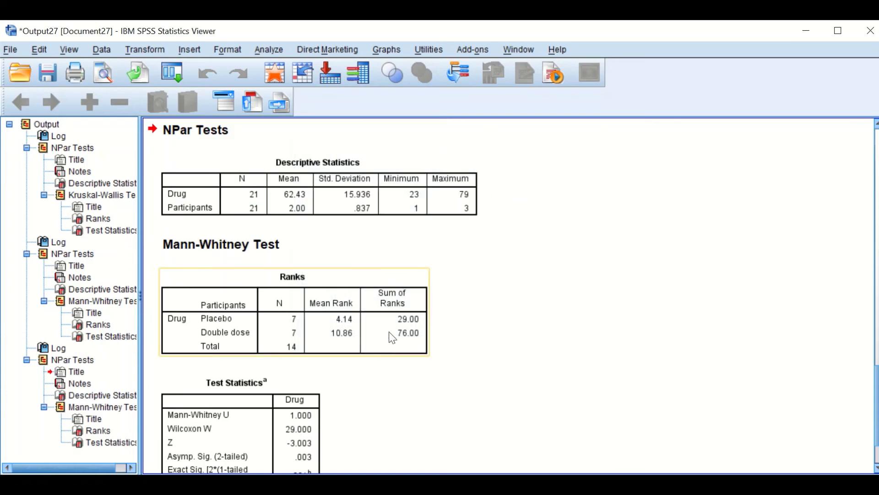
# Examine the Ranks and Test Statistics tables for the Placebo versus Double dose comparison alongside the preceding Mann-Whitney output
pyautogui.scroll(-3, 394, 328)
pyautogui.scroll(3, 307, 373)
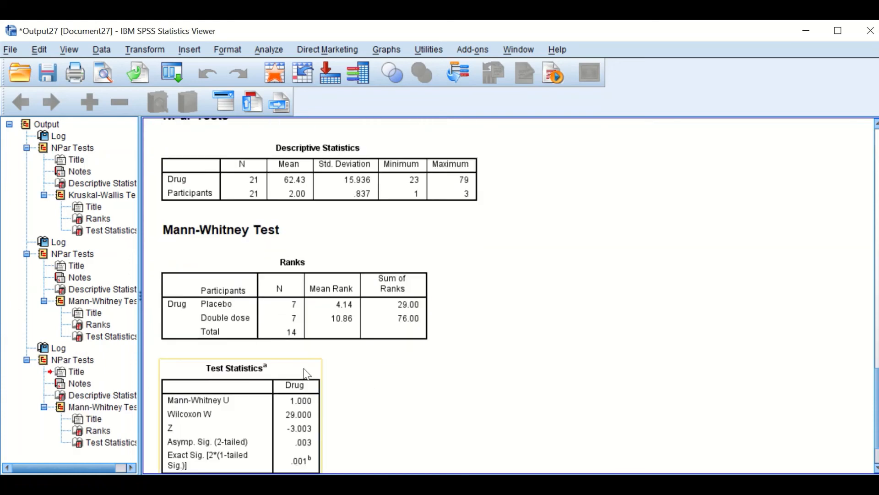
pyautogui.scroll(1, 308, 365)
pyautogui.scroll(-3, 309, 364)
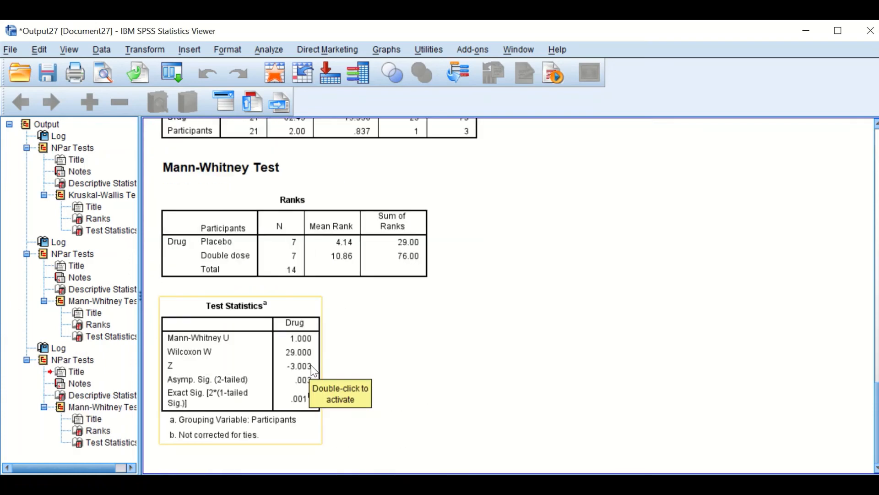
pyautogui.scroll(-3, 404, 367)
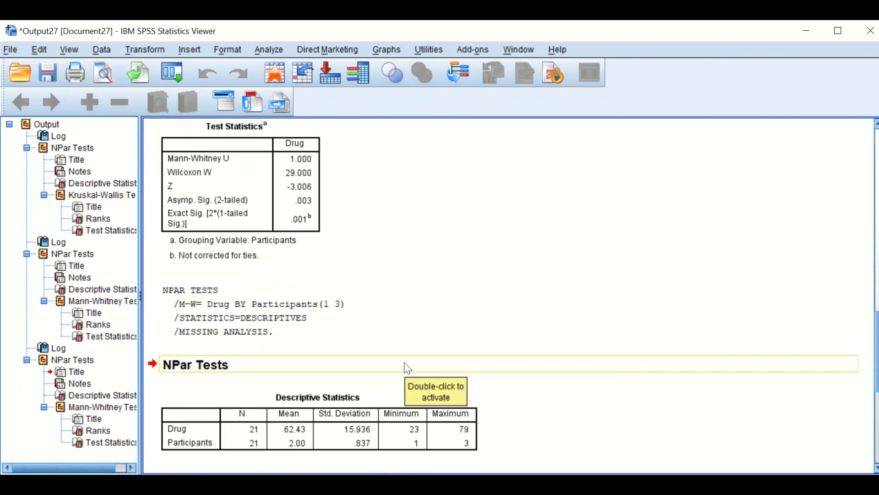
pyautogui.scroll(-5, 407, 368)
pyautogui.scroll(-10, 407, 368)
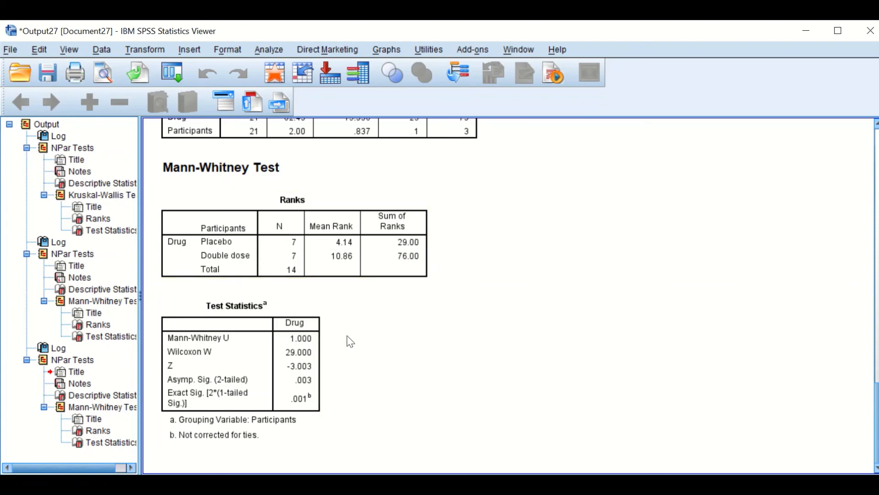
pyautogui.scroll(-4, 239, 263)
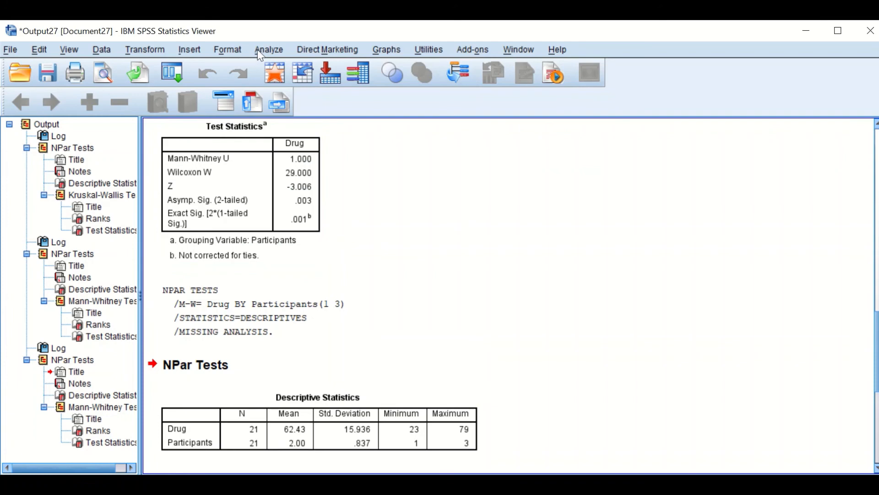
# Recall the Two-Independent-Samples Tests dialog, redefine the Participants comparison as groups 2 and 3, and run the Mann-Whitney U test
pyautogui.click(183, 73)
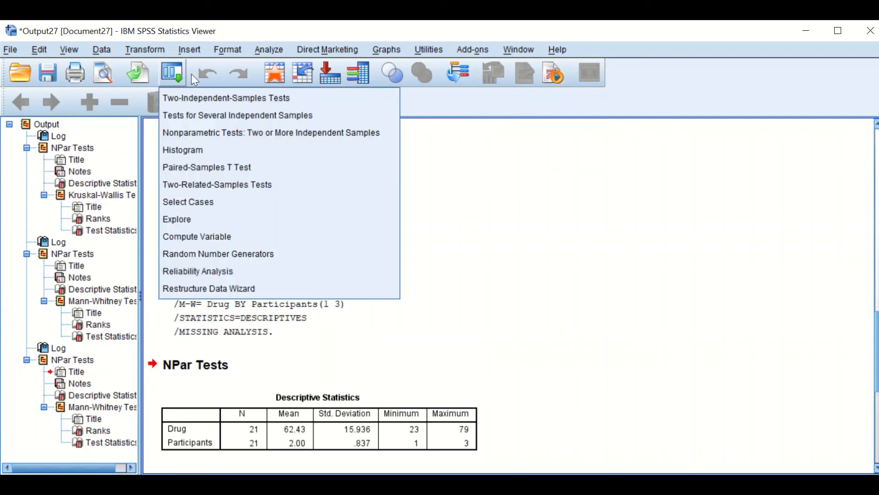
pyautogui.click(283, 98)
pyautogui.click(483, 261)
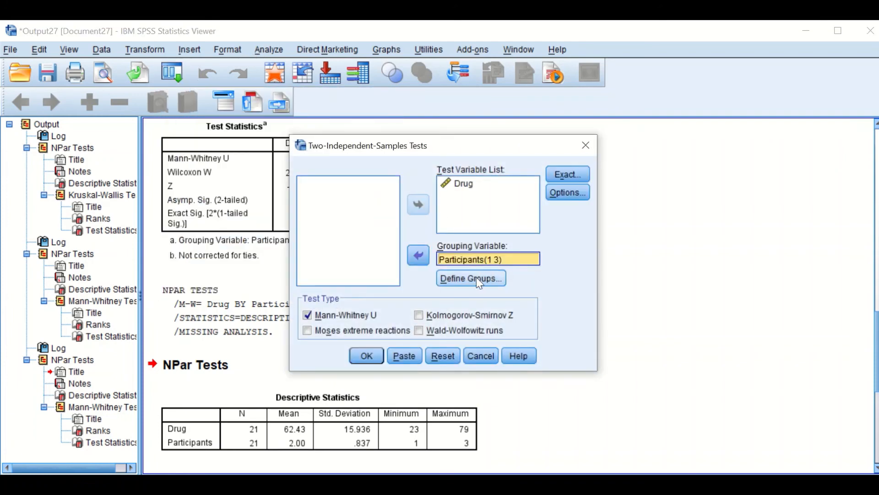
pyautogui.click(473, 277)
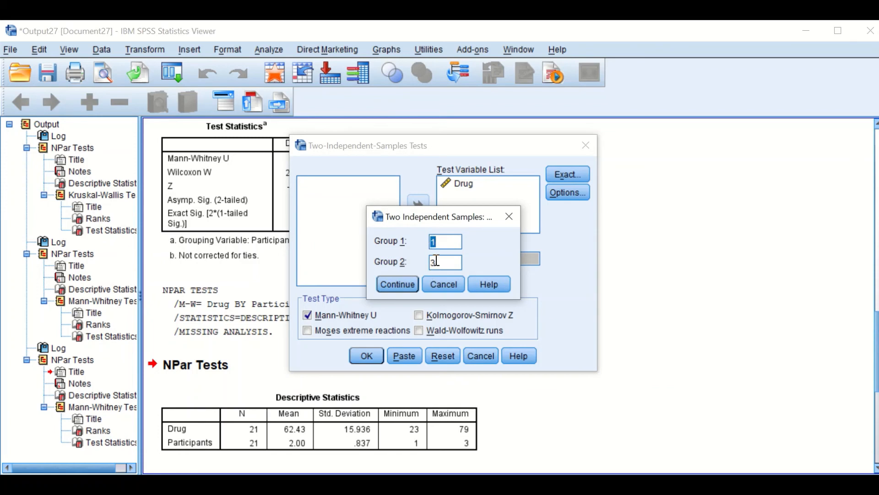
pyautogui.click(415, 281)
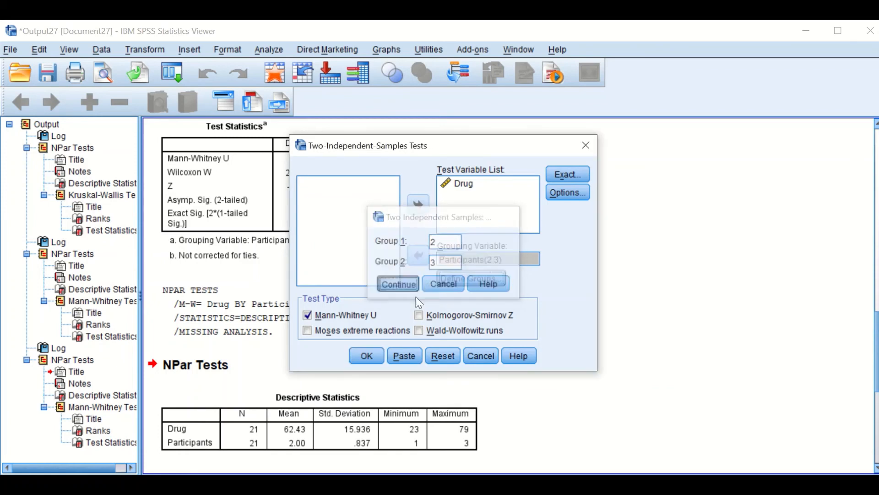
pyautogui.click(370, 358)
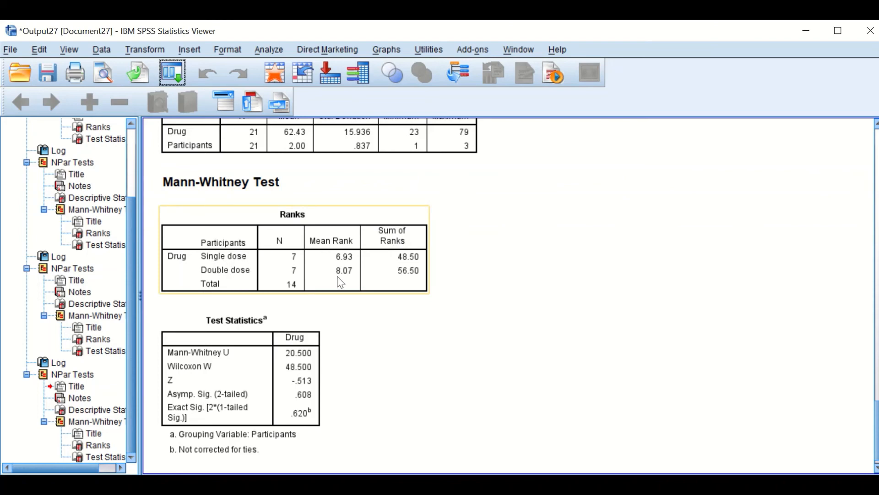
# Review the Single dose versus Double dose results and the earlier Kruskal-Wallis statistics, and minimize the output window to return to the data
pyautogui.scroll(-1, 430, 300)
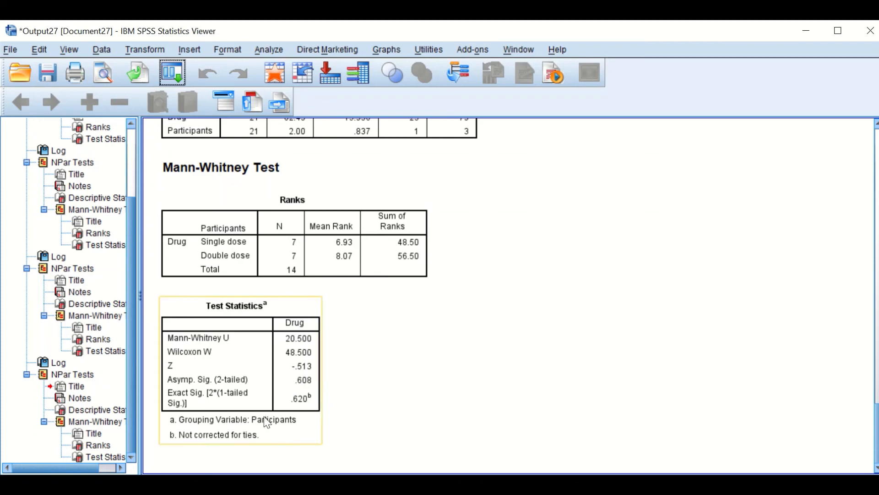
pyautogui.scroll(20, 401, 367)
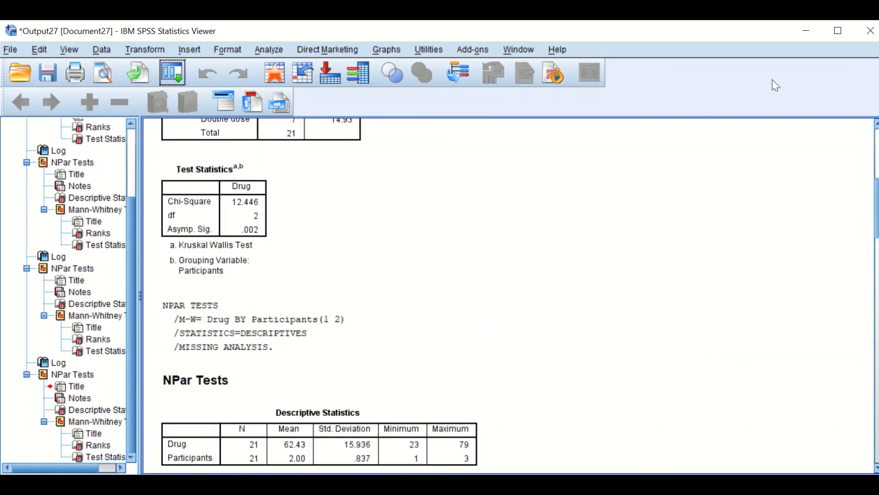
pyautogui.scroll(6, 636, 200)
pyautogui.click(805, 30)
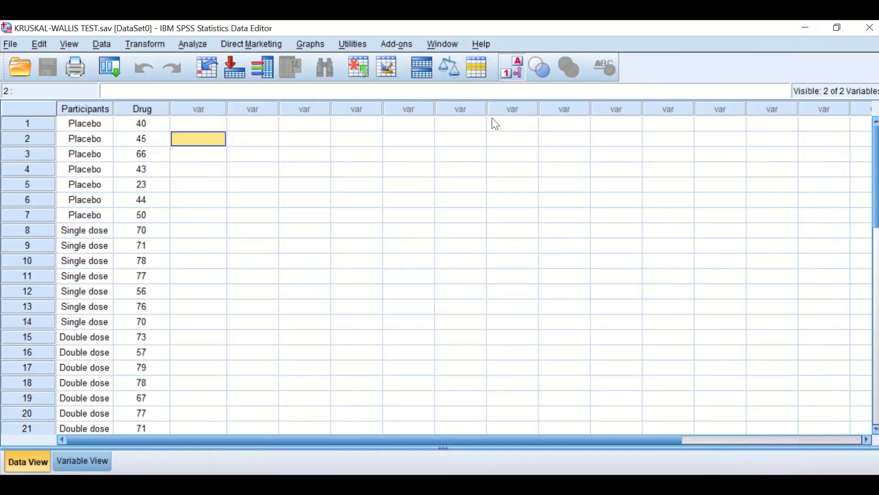